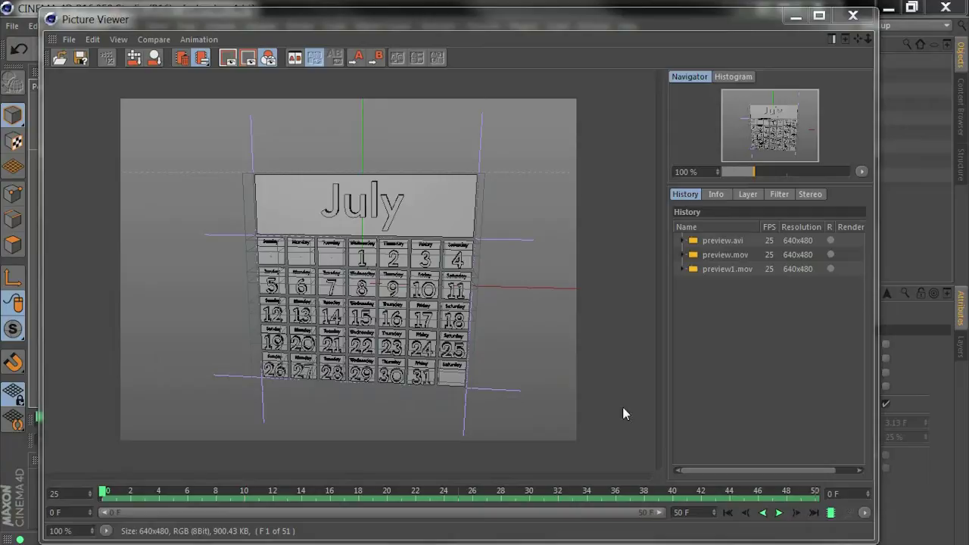
Step: Play the rendered calendar preview and close the Picture Viewer
click(832, 513)
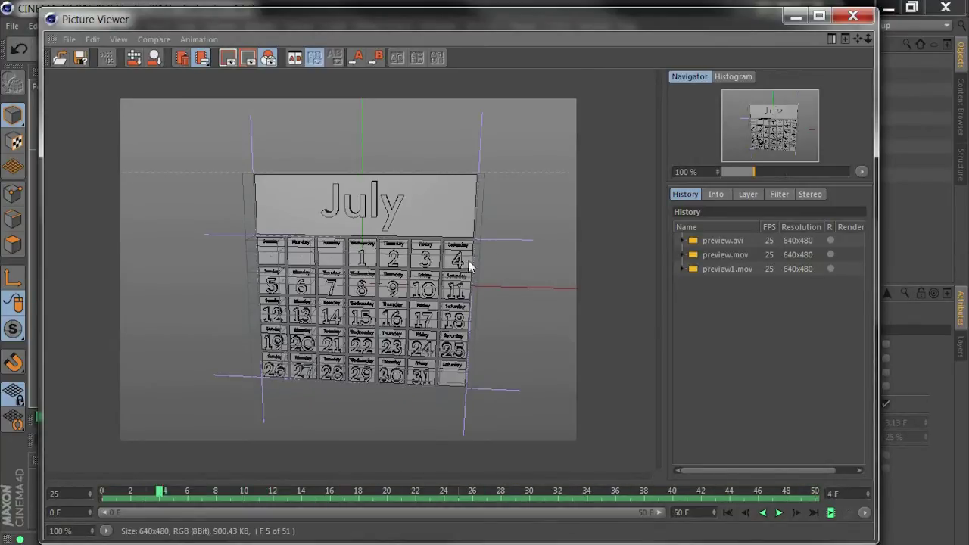
click(853, 15)
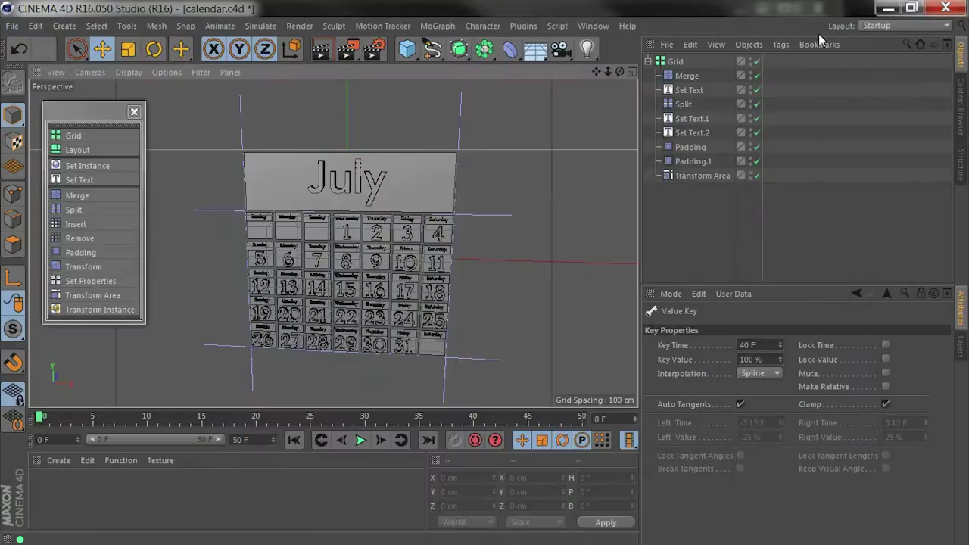
Step: Delete the existing Transform Area and add a new Transform Area as the last child of the Grid
click(703, 176)
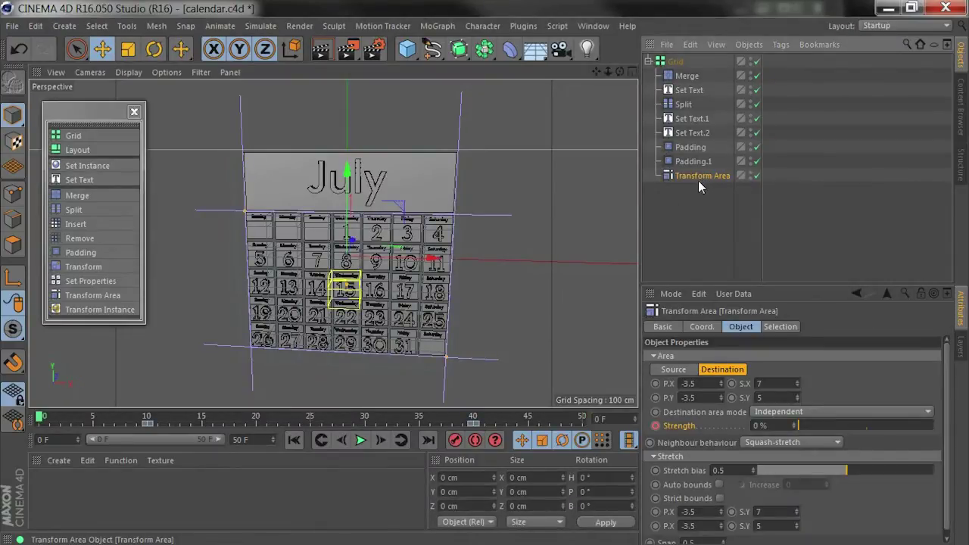
key(Delete)
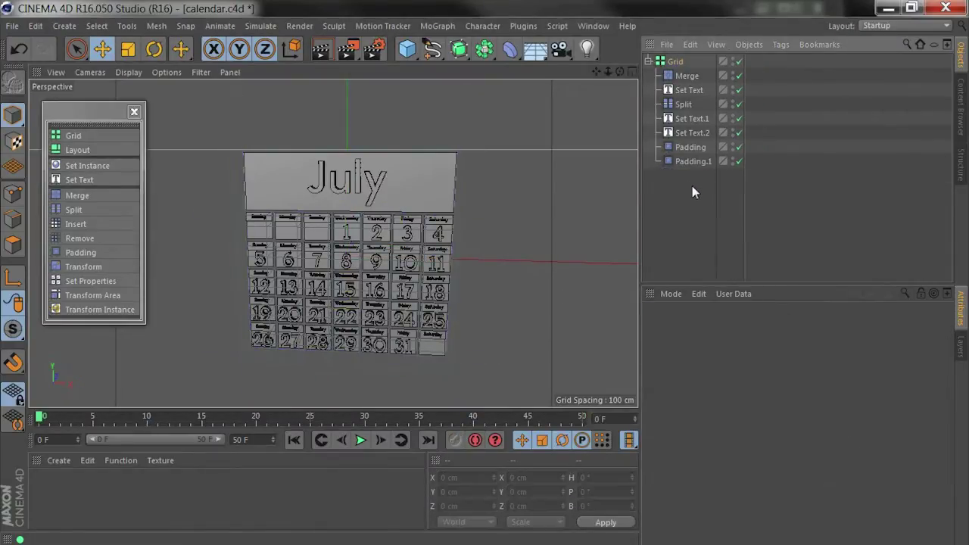
click(102, 295)
drag(678, 60, 684, 180)
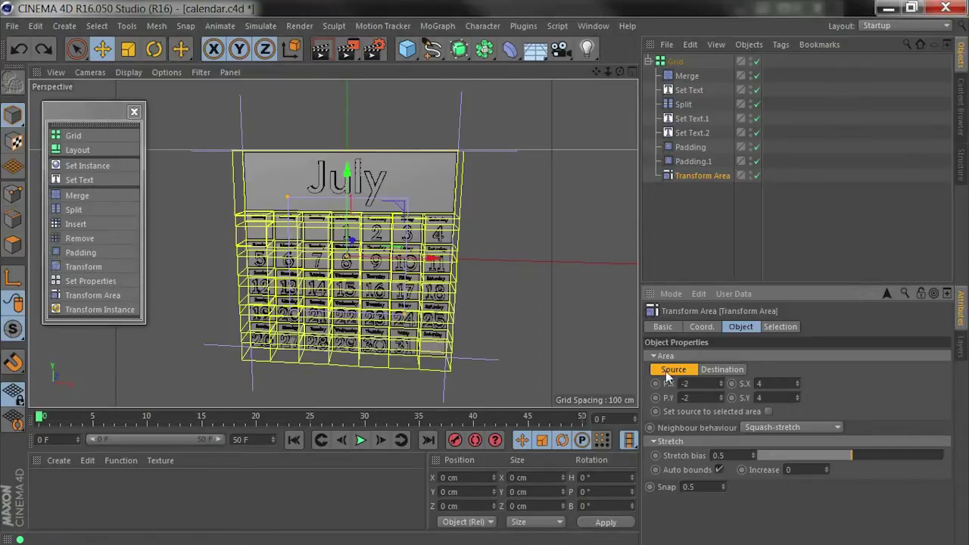
Step: Fit the Transform Area's source to the Wednesday 15 cell, at position -0.5, -1.5 and size 1 × 1, and invert its All selector
drag(405, 322, 361, 304)
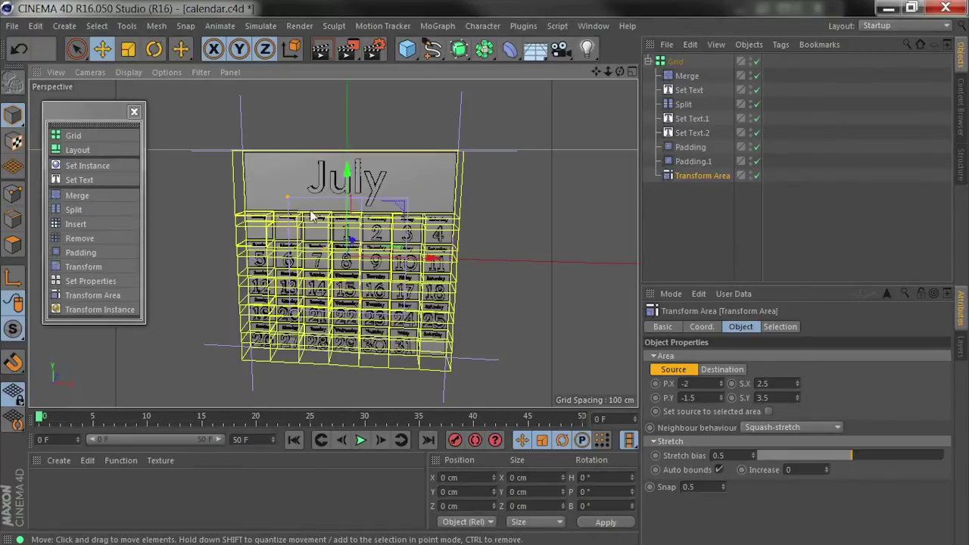
mouse_move(328, 256)
mouse_down()
mouse_move(335, 277)
mouse_move(327, 274)
mouse_up()
click(717, 370)
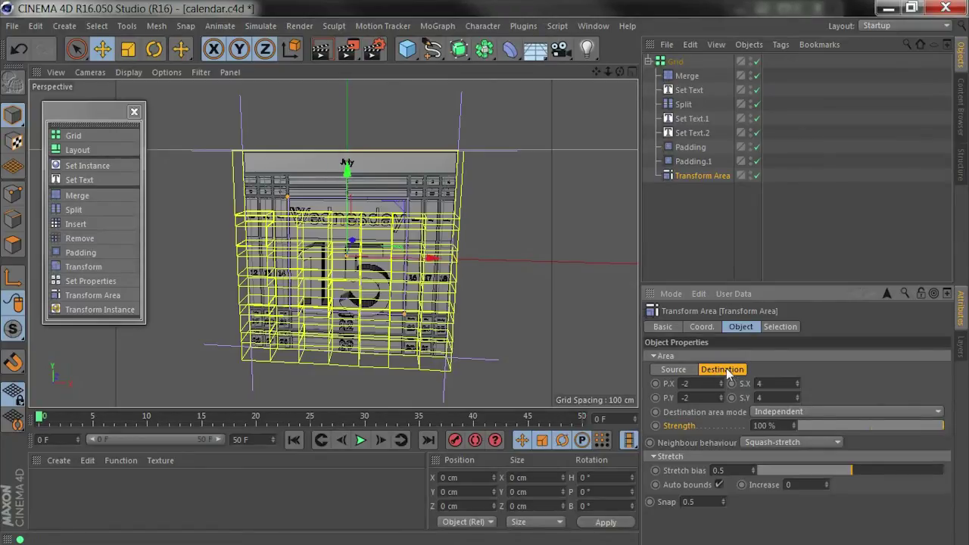
click(775, 328)
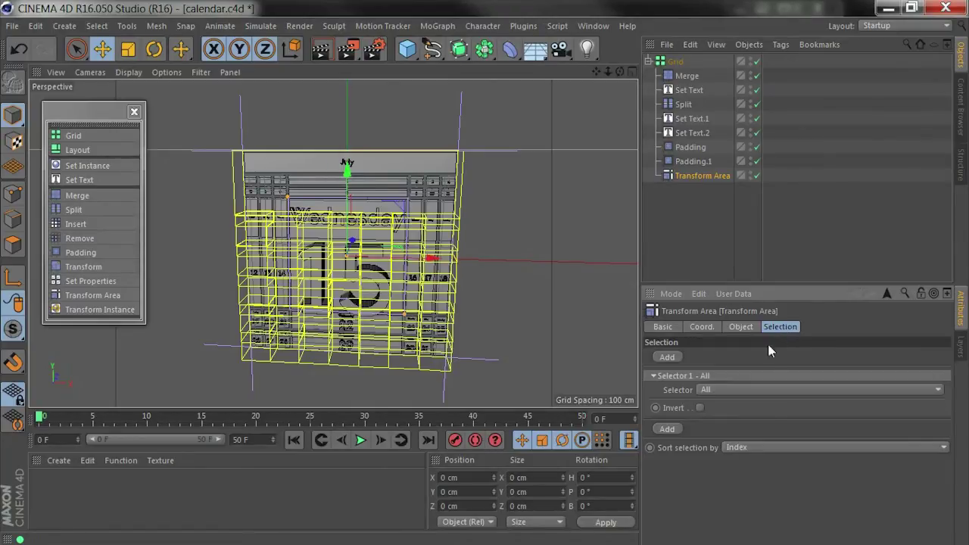
click(700, 408)
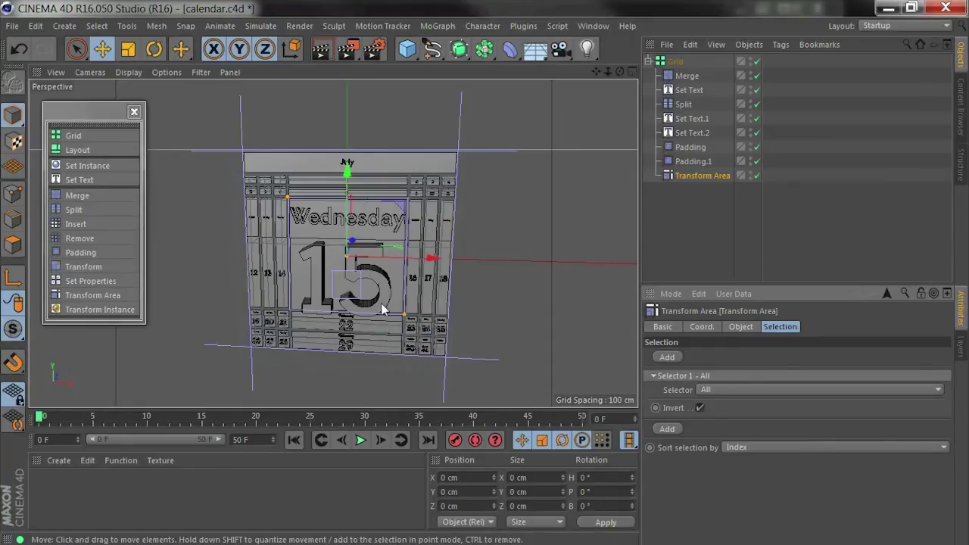
Step: Stretch the destination area over the whole block of day cells, at position -3.5, -3.5 and size 7 × 5
click(745, 327)
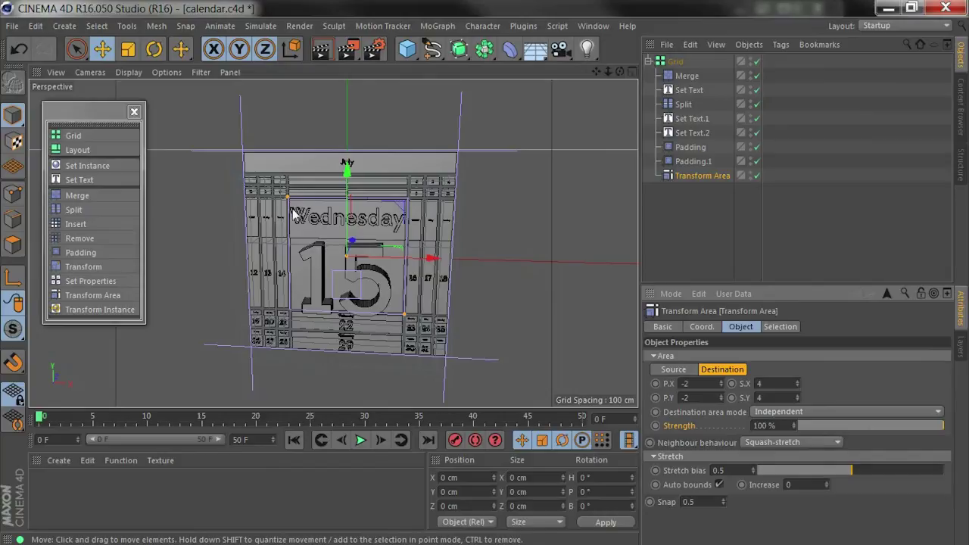
drag(286, 198, 242, 213)
drag(405, 319, 445, 366)
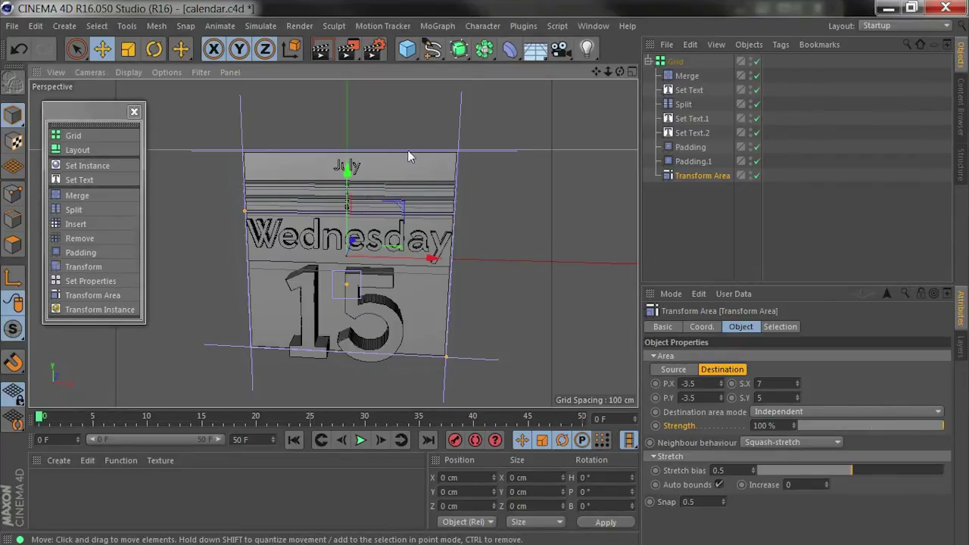
Step: Turn off Auto bounds and fit the stretch bounds to the day cells below the July header, at position -3.5, -3.5 and size 7 × 5
click(720, 484)
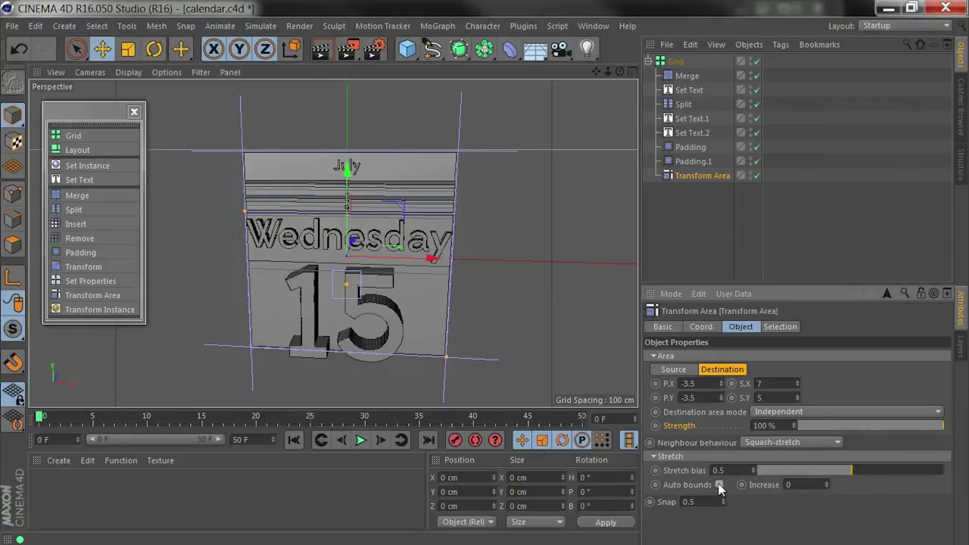
click(690, 372)
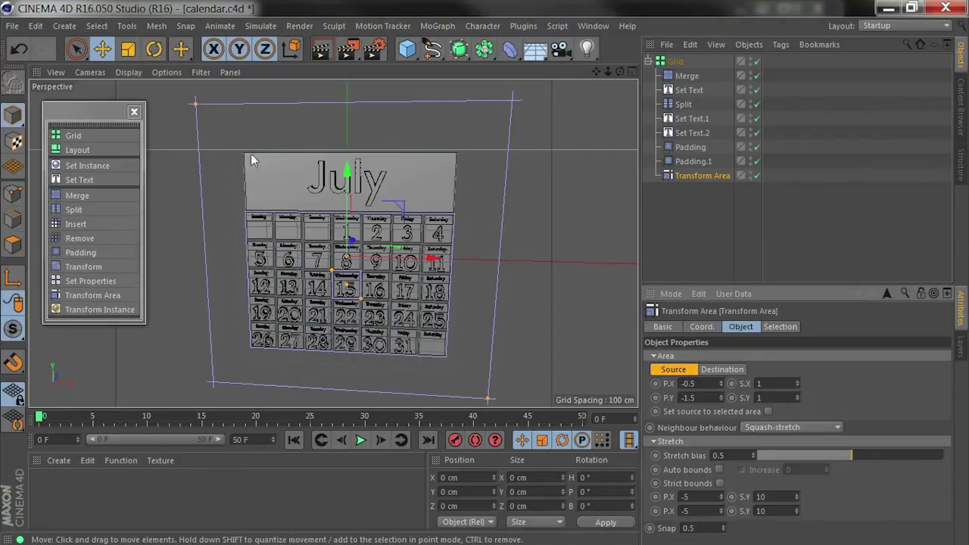
drag(196, 104, 246, 212)
drag(489, 401, 446, 360)
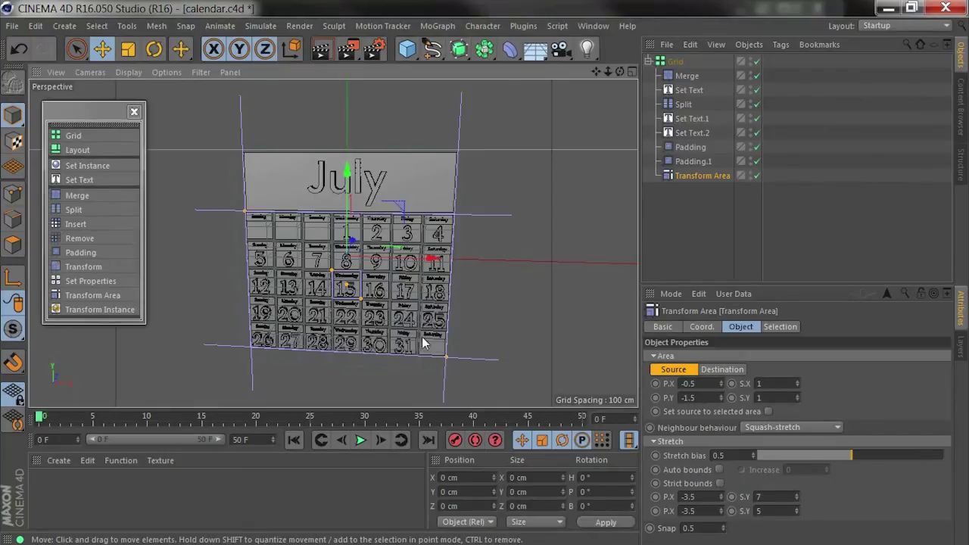
Step: Keyframe the Transform Area's destination Strength at 0 % on frame 10 and 100 % on frame 40
click(724, 370)
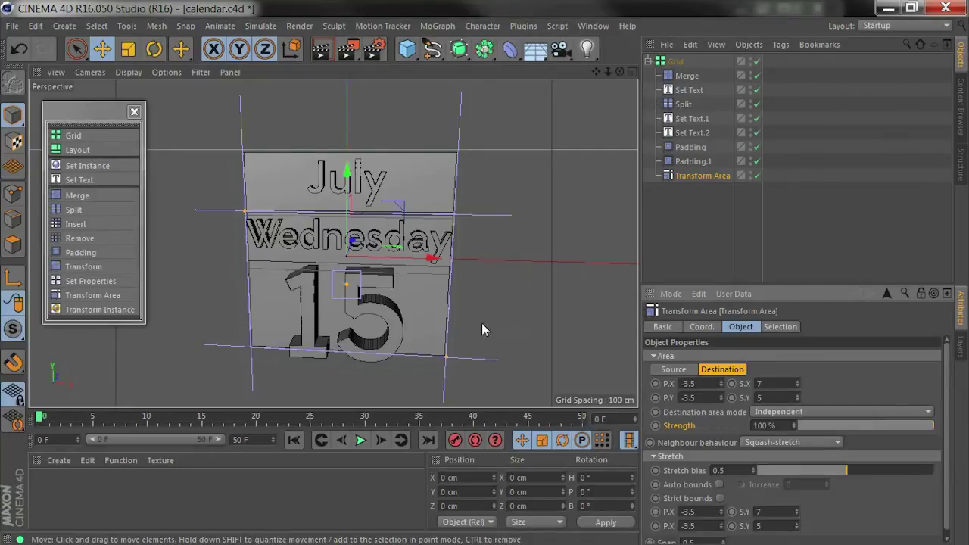
drag(929, 432, 768, 429)
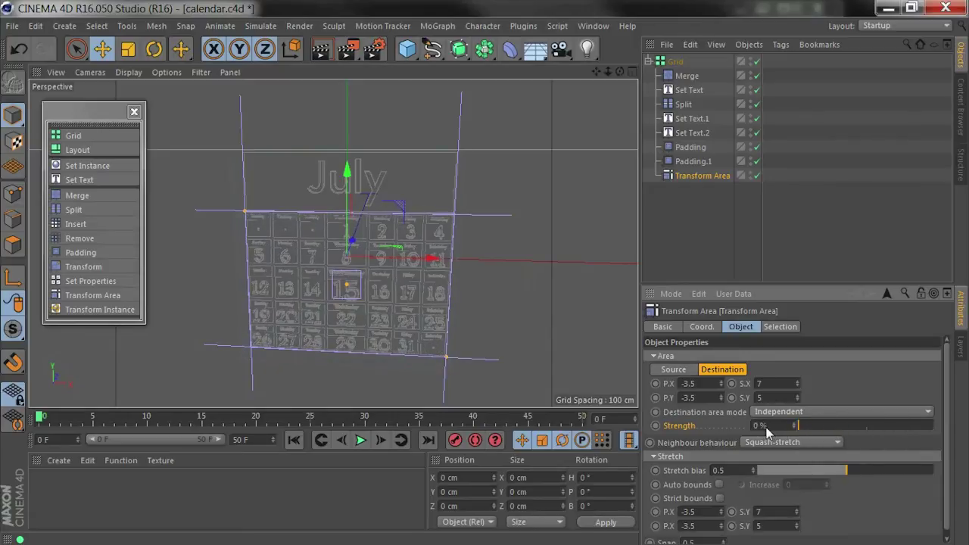
click(147, 416)
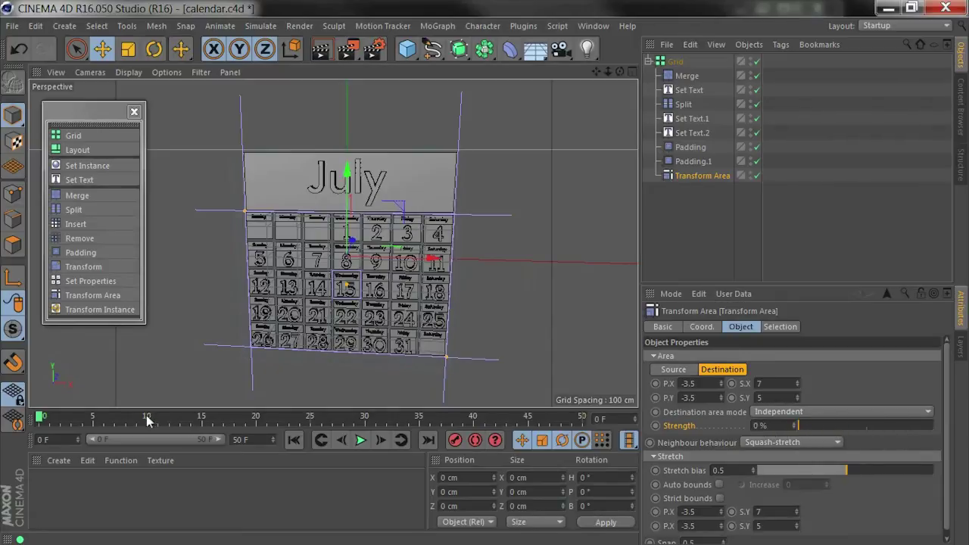
click(655, 426)
click(471, 416)
drag(808, 427, 956, 430)
click(656, 426)
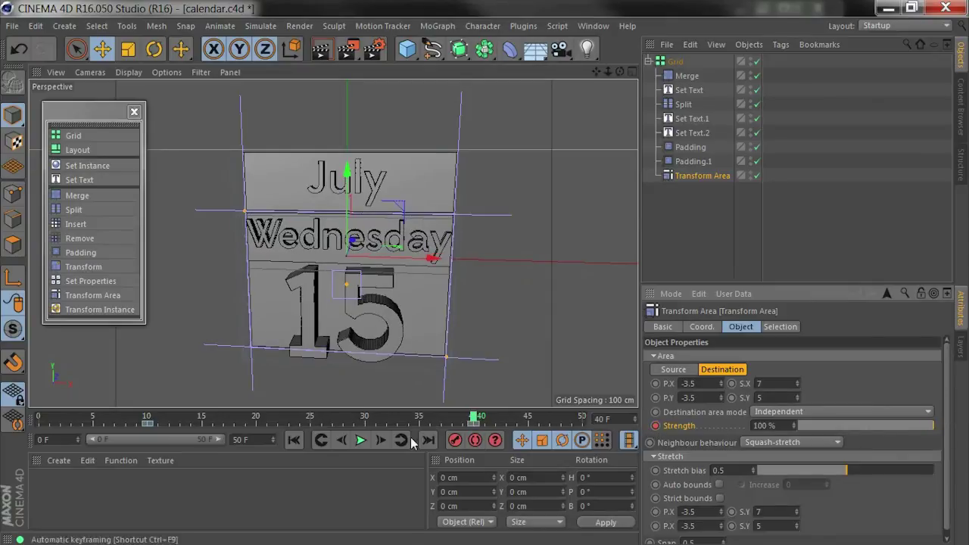
Step: At frame 26, try the Push-pull and None neighbour behaviours on the Transform Area, and return to Squash-stretch
click(182, 417)
drag(201, 420, 324, 428)
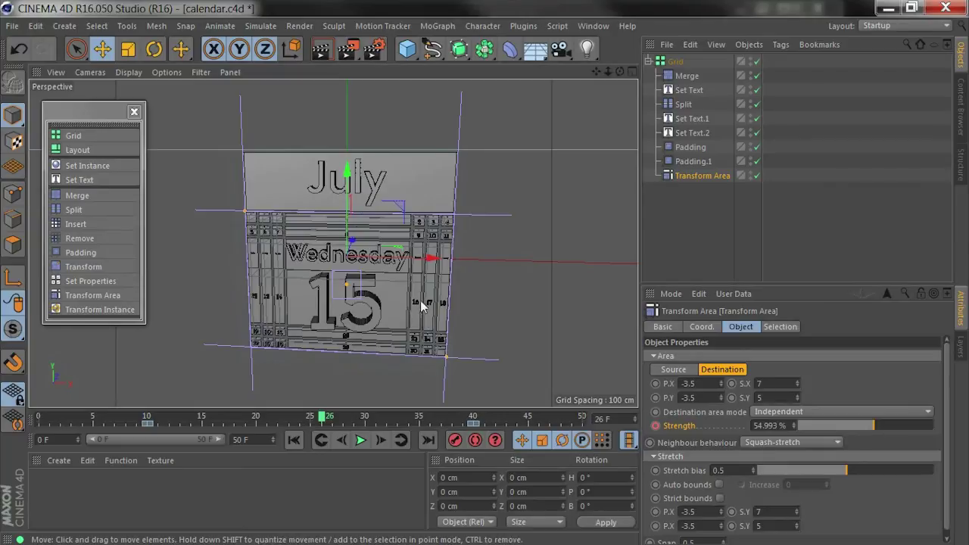
click(770, 442)
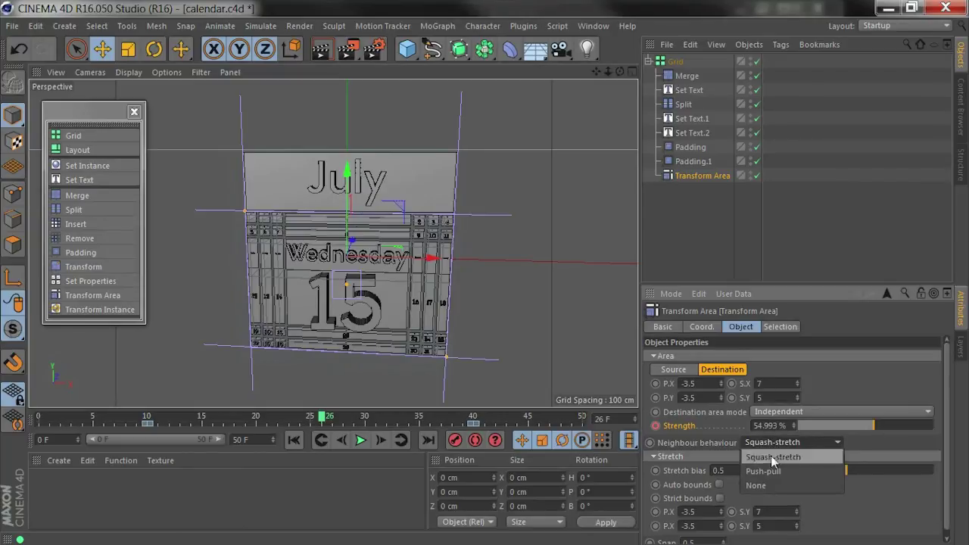
click(785, 470)
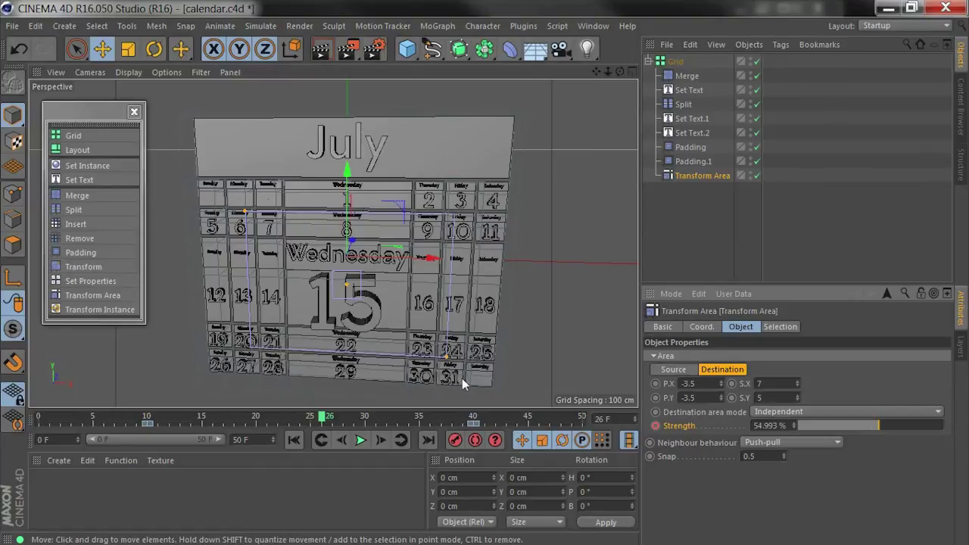
click(764, 442)
click(770, 482)
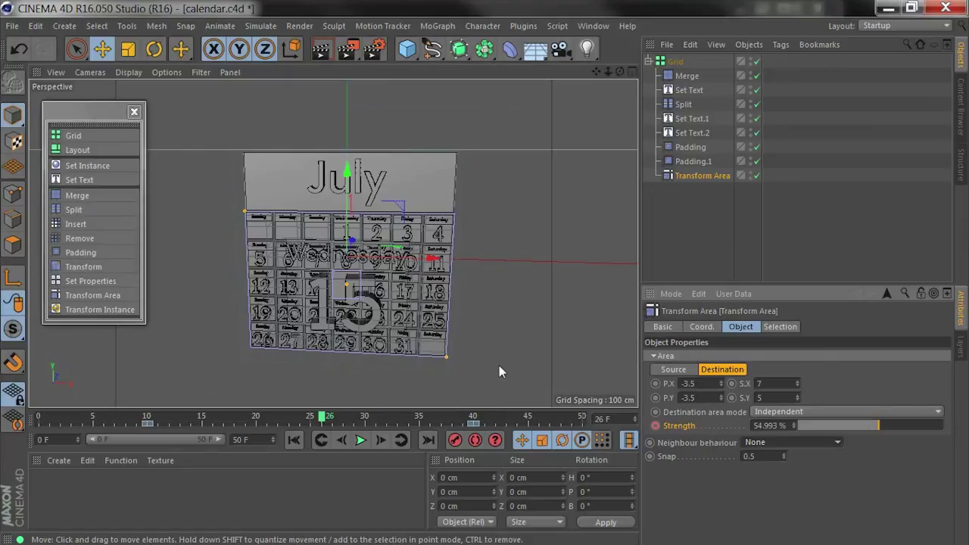
click(760, 444)
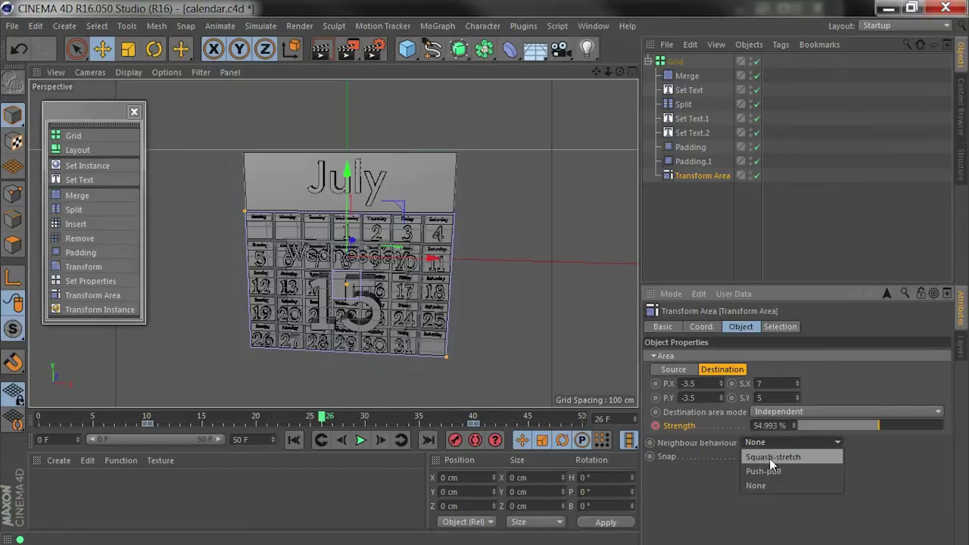
click(769, 458)
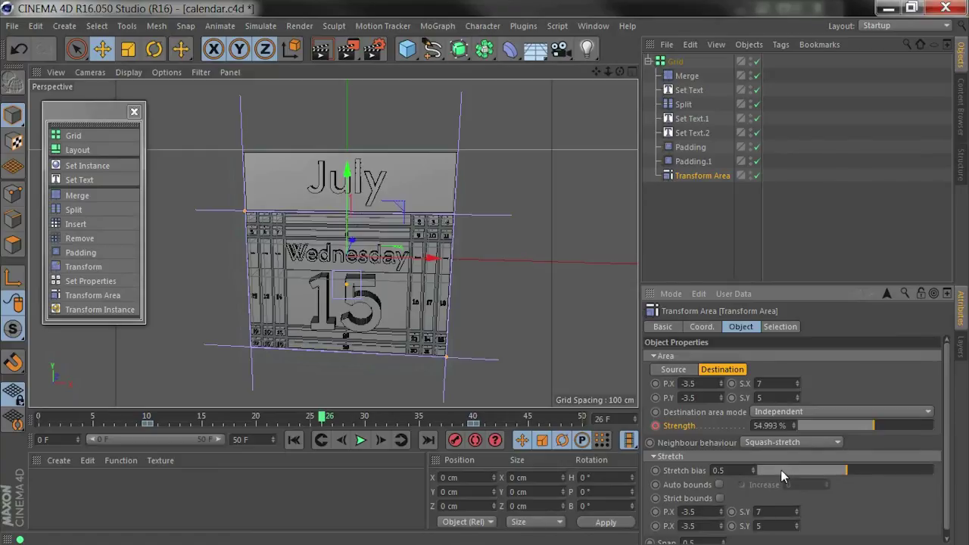